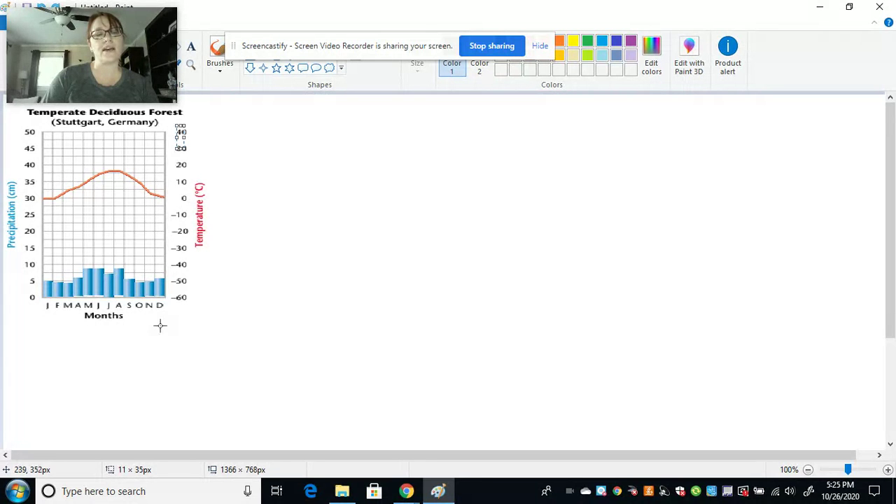
Switch to the climate data spreadsheet in Chrome and insert a chart from the month, temperature and precipitation table in A6:C18.
click(407, 492)
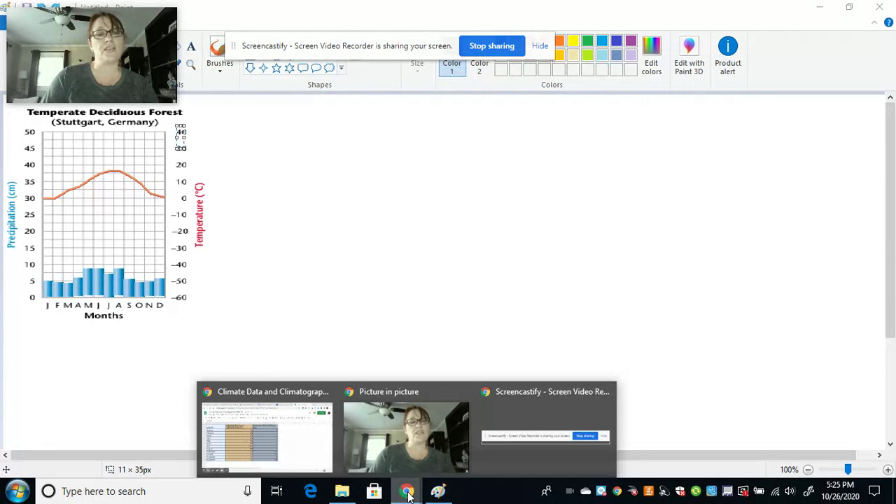
click(285, 453)
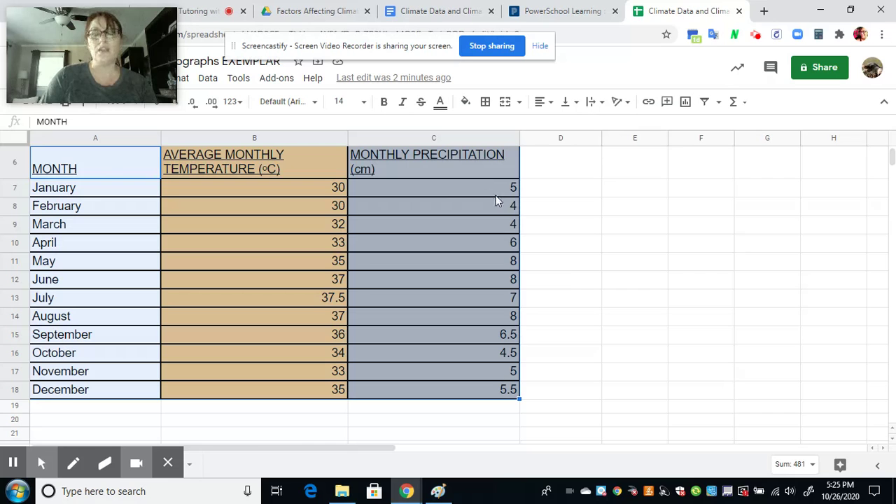
click(518, 398)
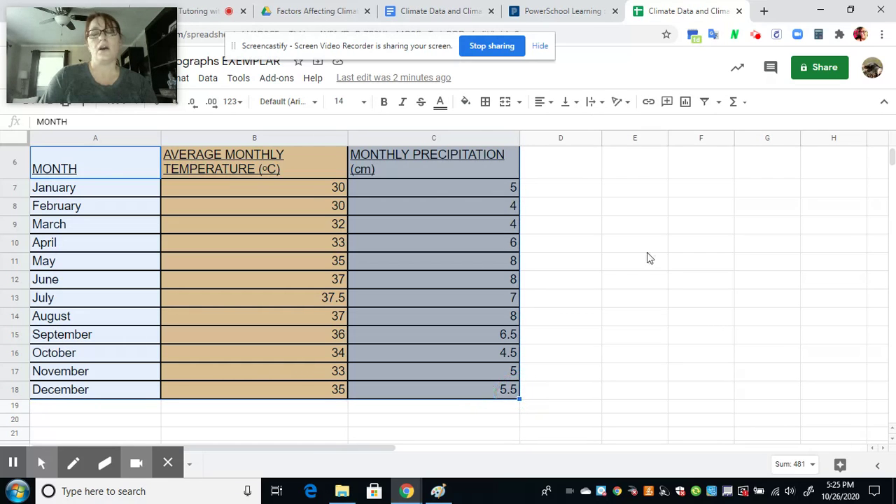
click(685, 103)
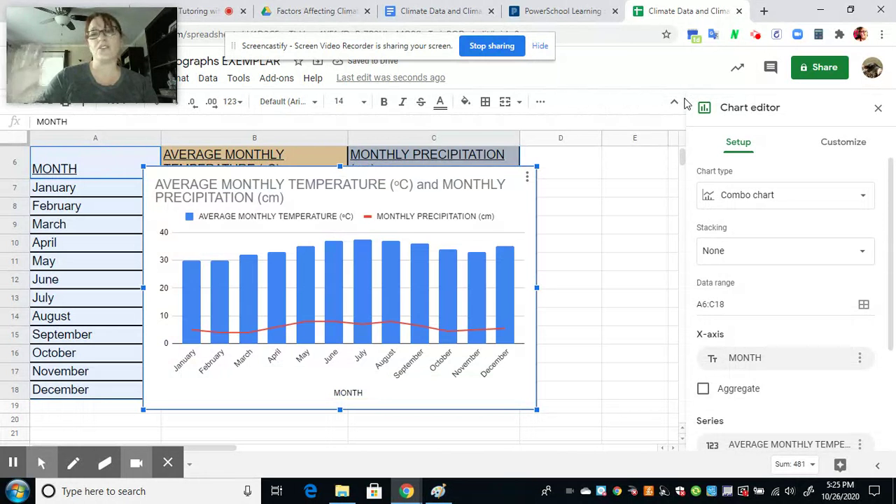
Move the temperature and precipitation chart to its own sheet.
click(527, 180)
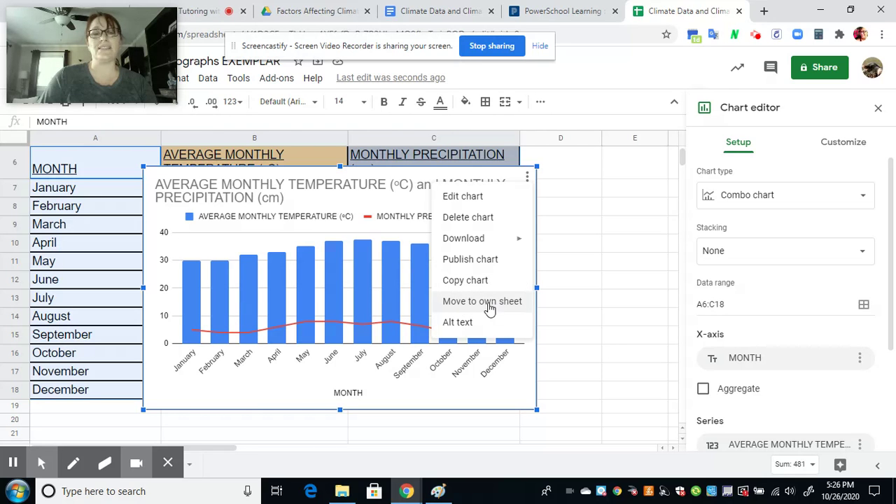
click(302, 469)
mouse_move(152, 464)
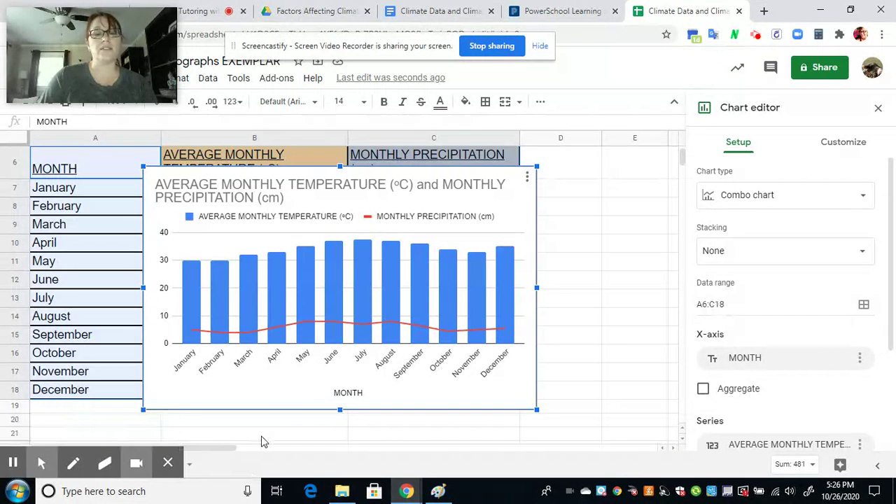
scroll(264, 441, down, 3)
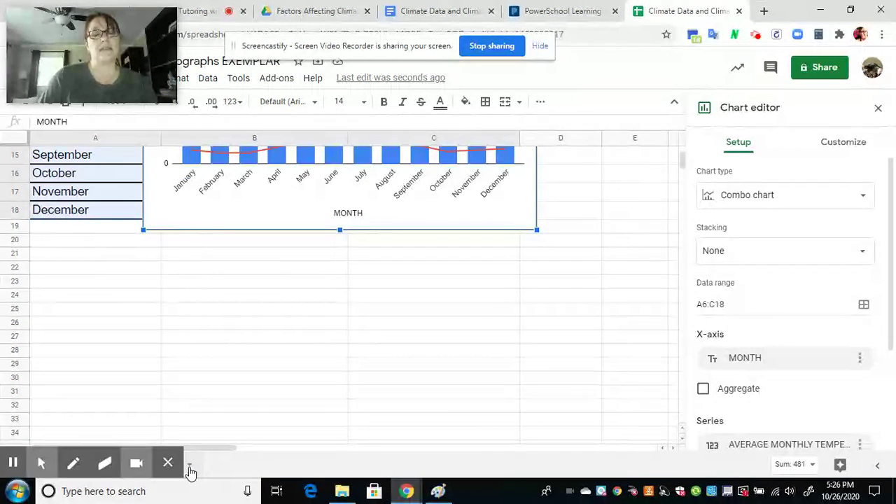
click(191, 473)
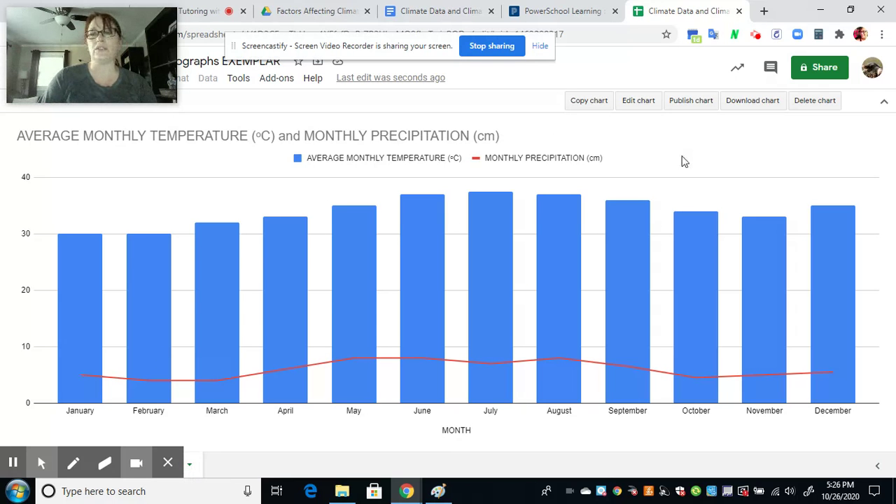
Open the chart for editing and choose the suggested combo chart as its type.
click(636, 101)
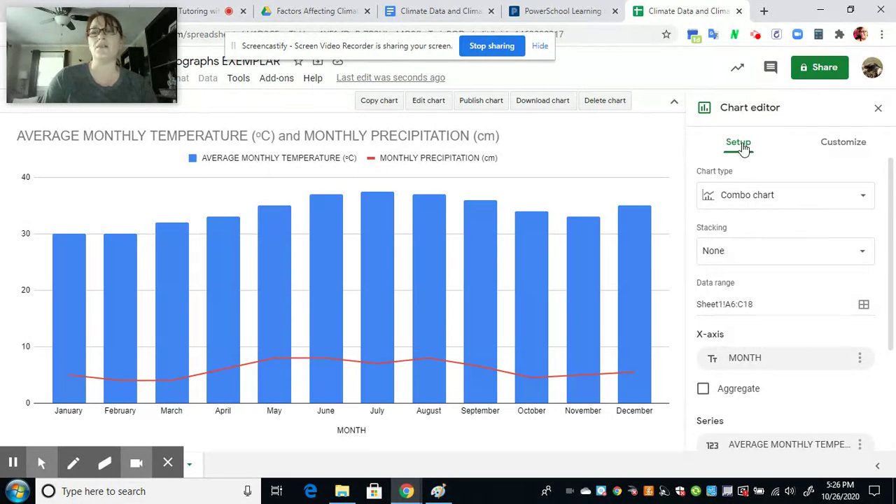
click(772, 199)
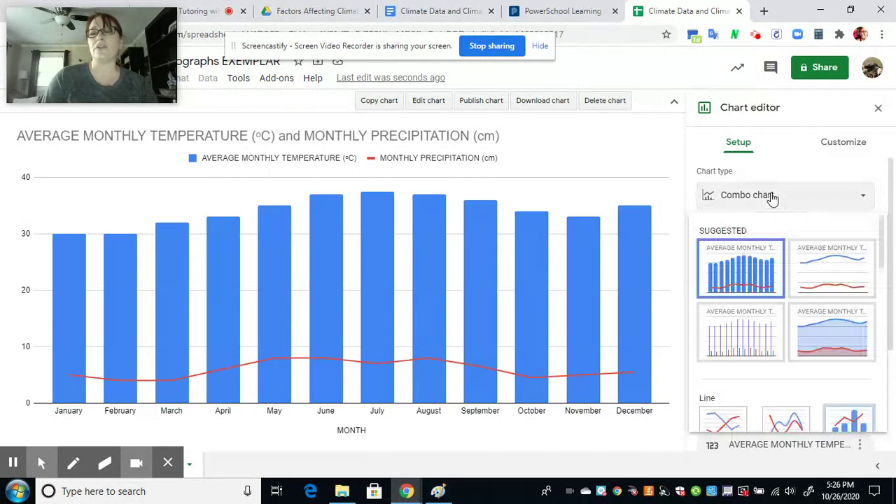
click(737, 272)
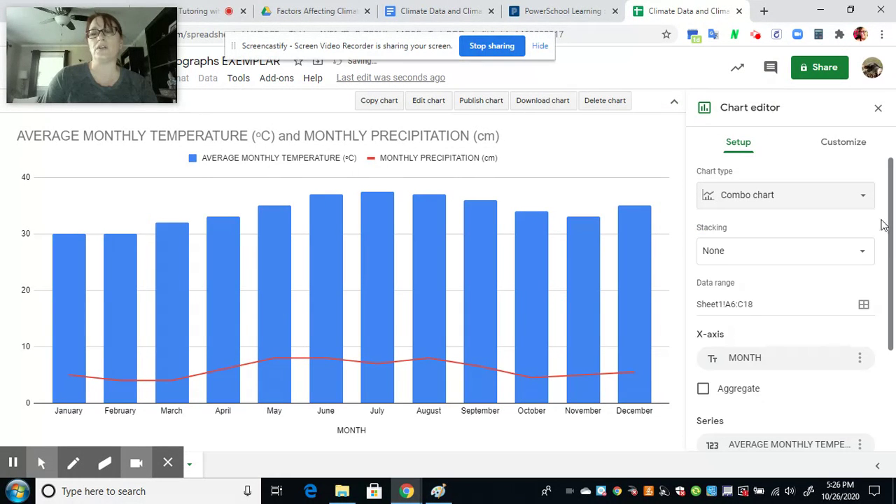
Check the reference climatograph in Paint and display the MONTHLY PRECIPITATION (cm) series as Columns.
click(844, 142)
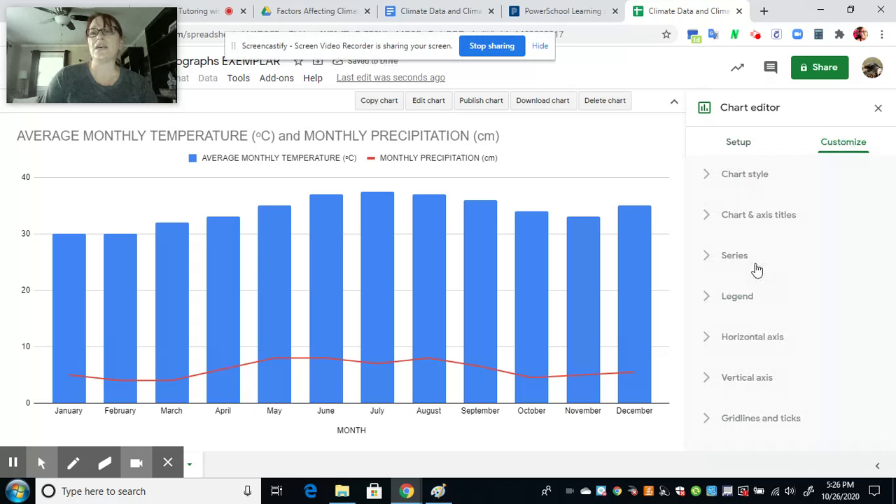
click(710, 256)
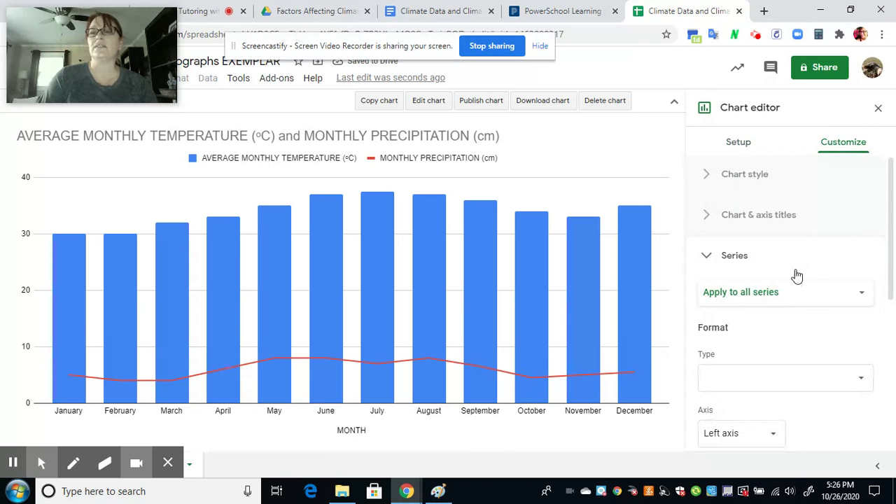
click(785, 299)
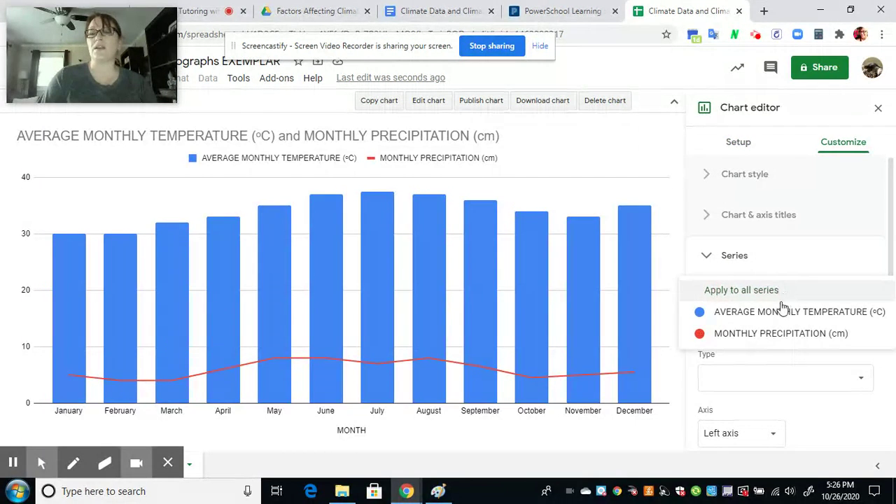
click(767, 336)
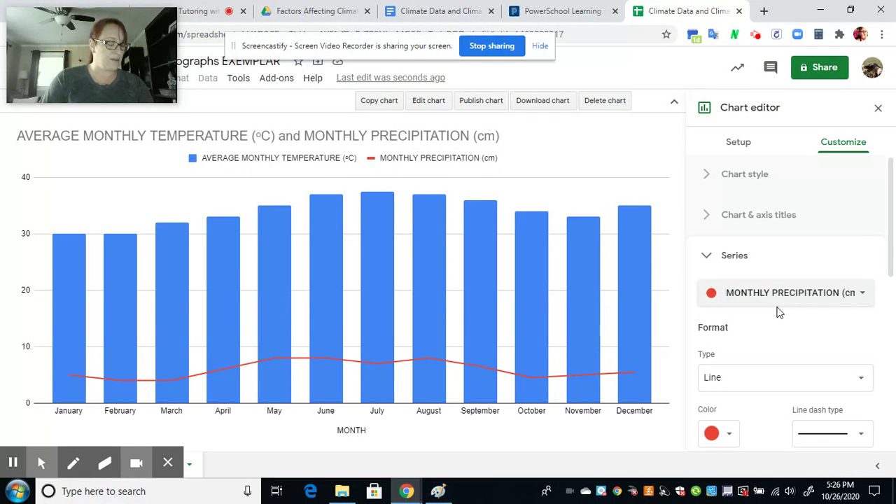
click(438, 492)
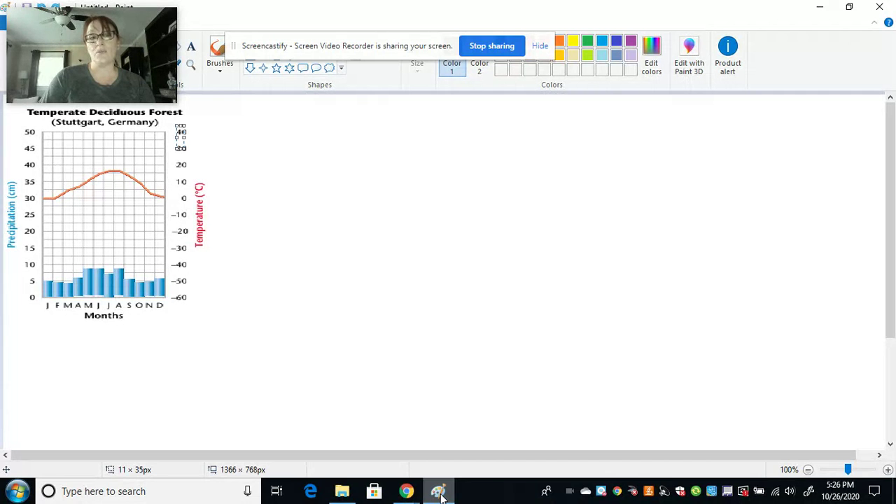
click(438, 492)
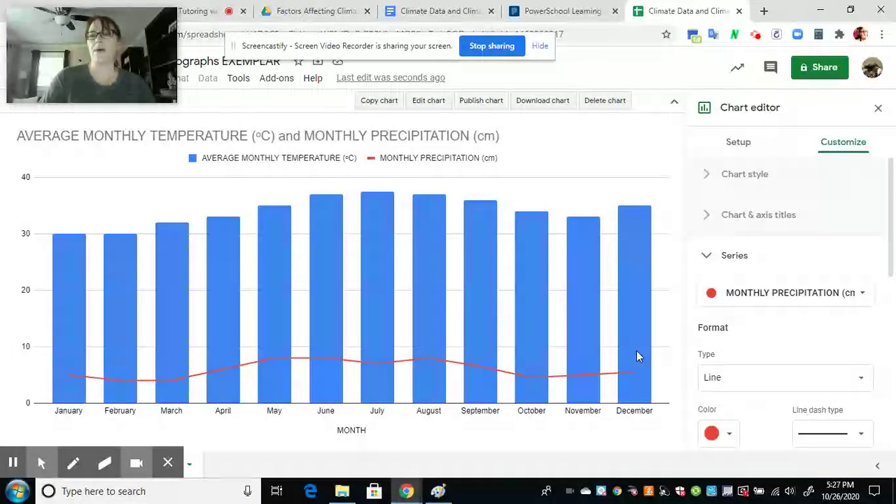
click(716, 364)
click(746, 354)
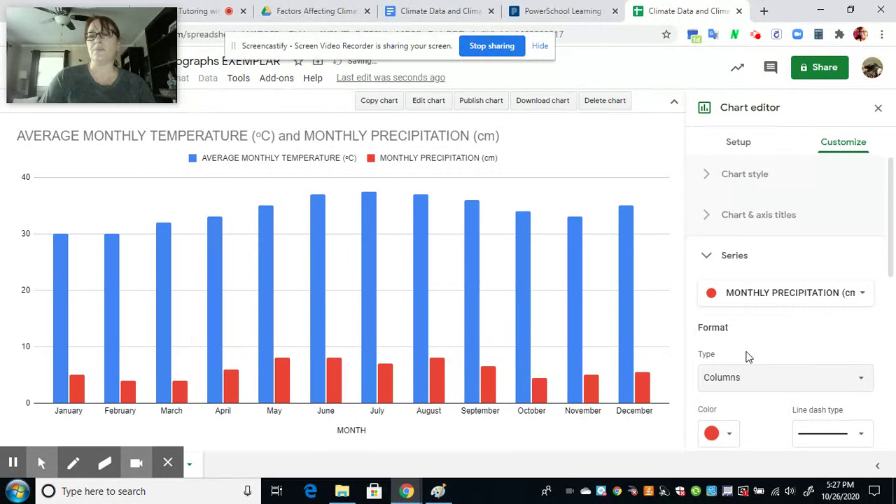
Color the monthly precipitation columns blue and keep that series on the left axis.
scroll(741, 382, down, 1)
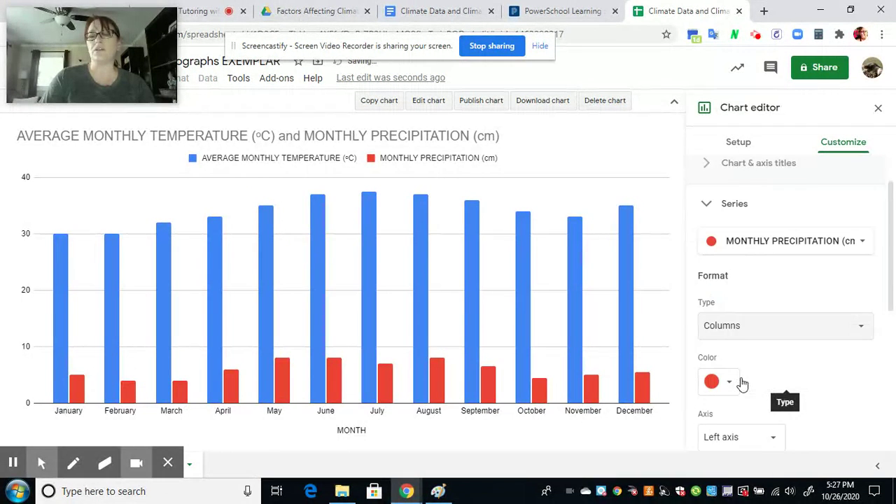
click(731, 369)
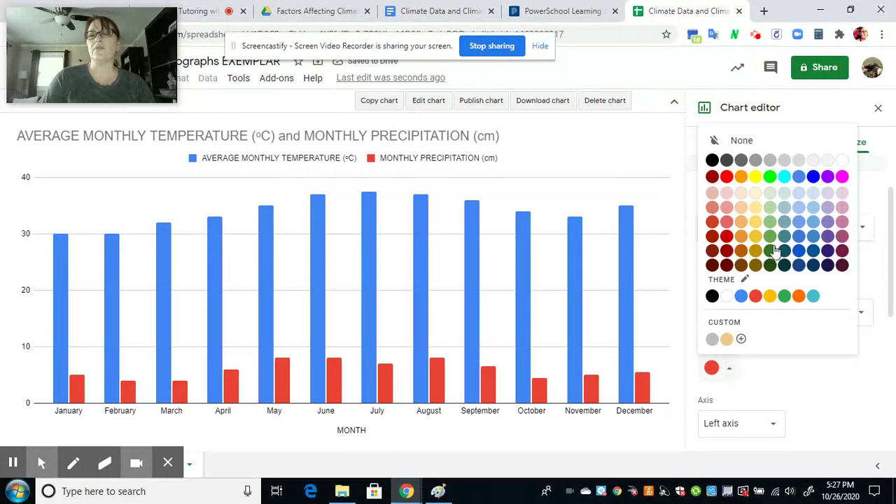
click(813, 177)
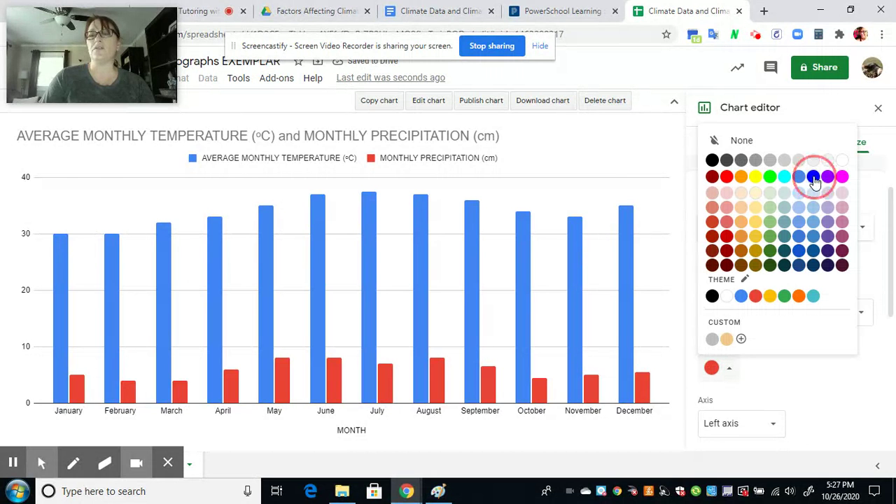
click(775, 427)
click(746, 422)
scroll(791, 353, down, 3)
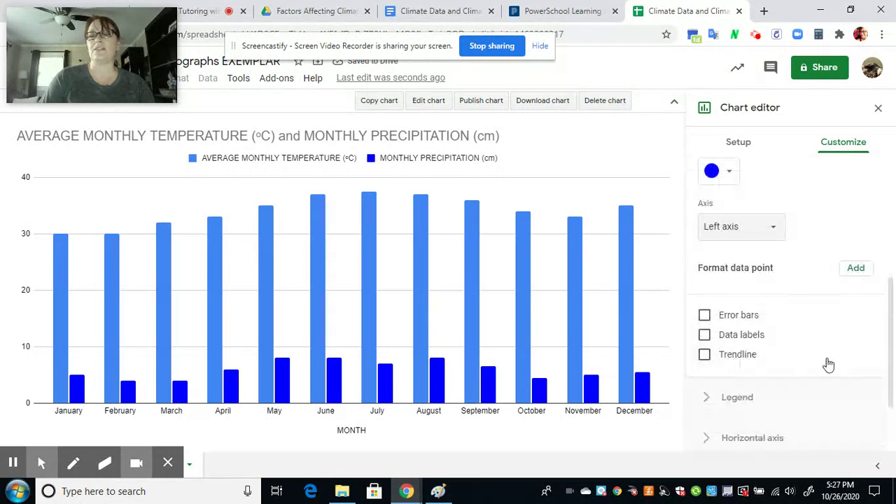
Check the reference climatograph in Paint and display the AVERAGE MONTHLY TEMPERATURE (ºC) series as a Line.
scroll(805, 350, up, 3)
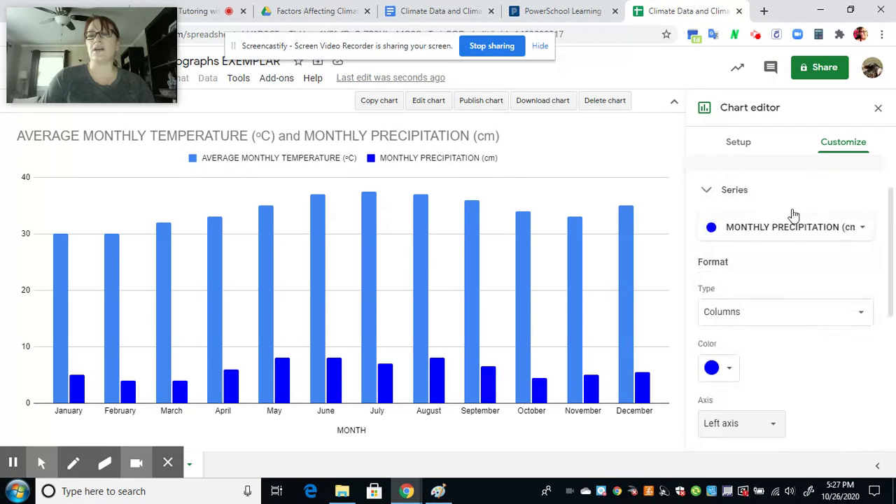
click(861, 230)
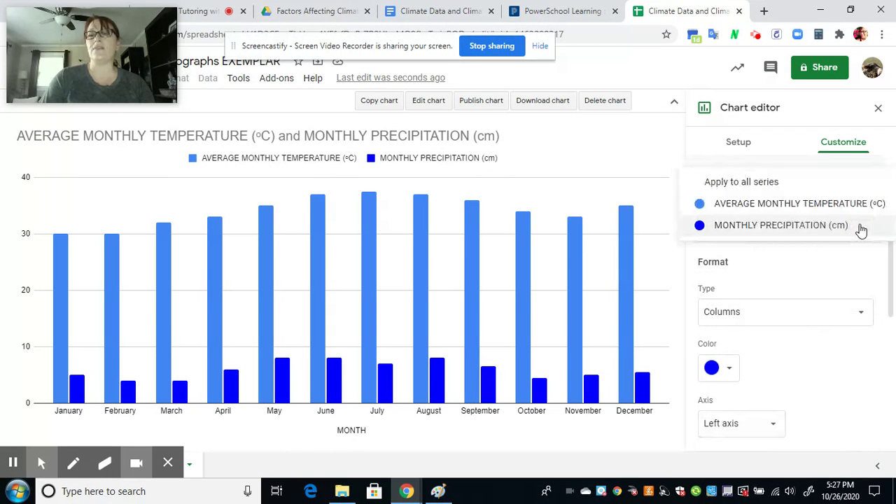
click(775, 202)
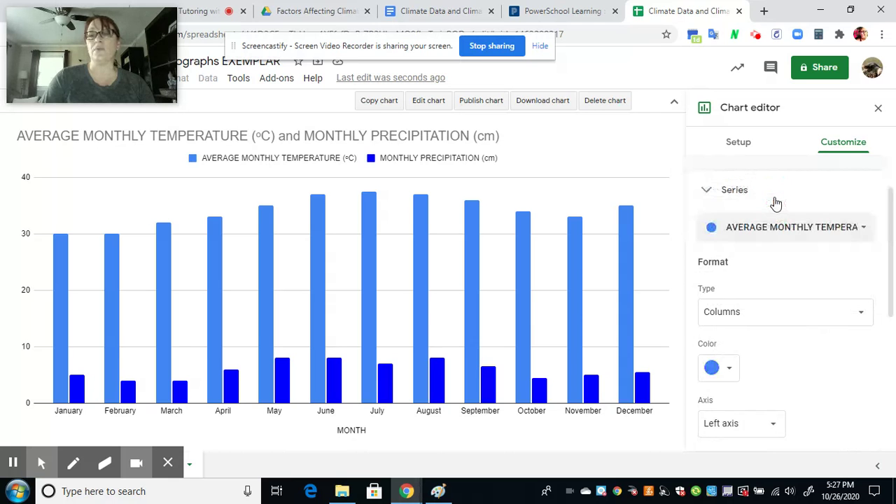
click(439, 492)
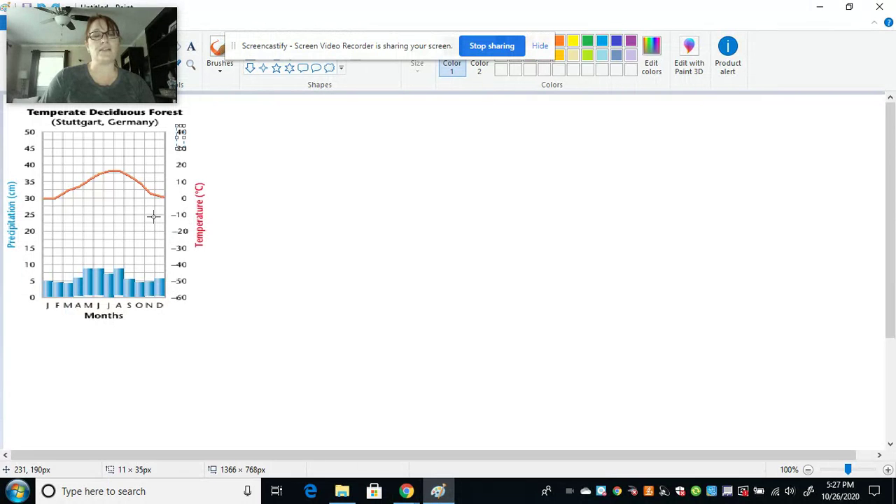
click(406, 492)
click(266, 427)
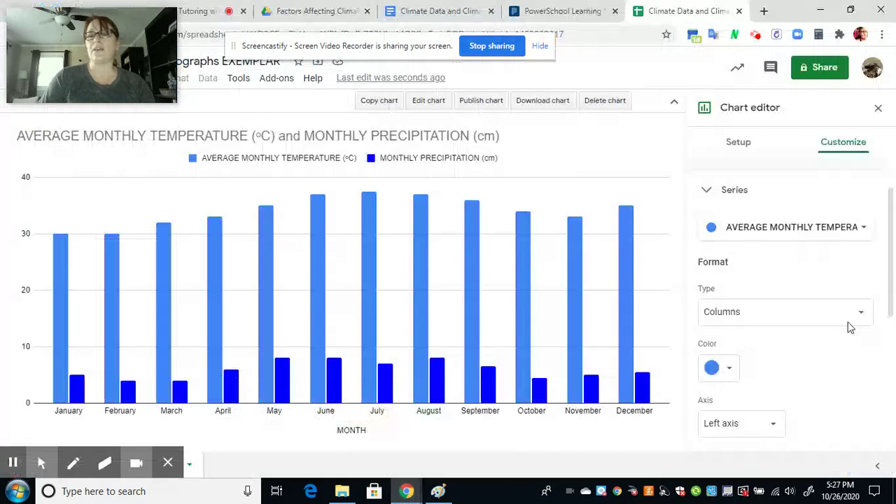
click(770, 318)
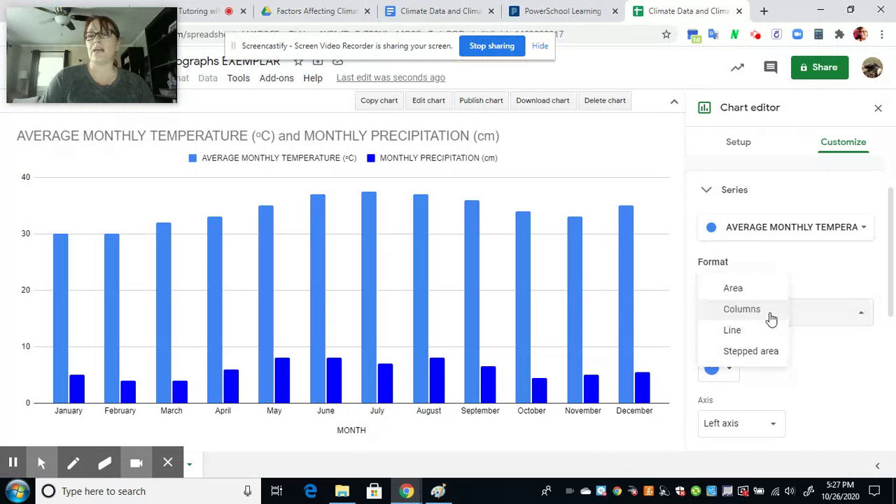
click(731, 329)
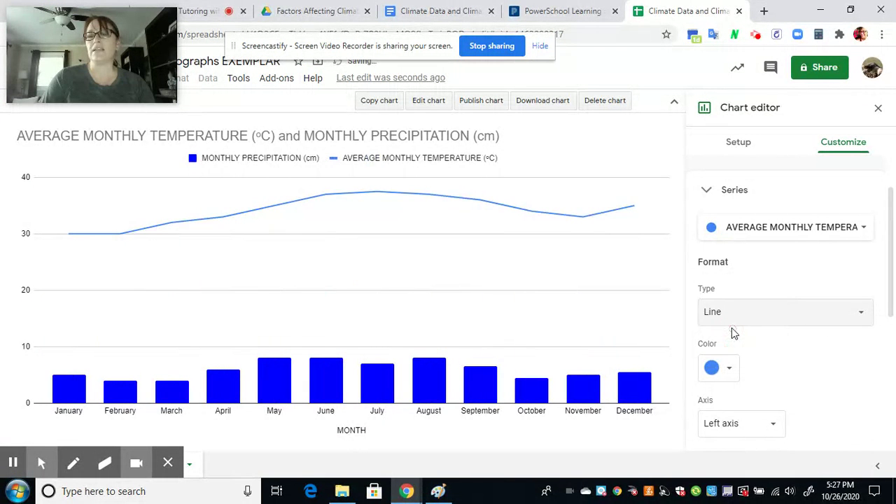
Color the average monthly temperature line orange, assign it to the right axis, and collapse the series settings.
click(728, 370)
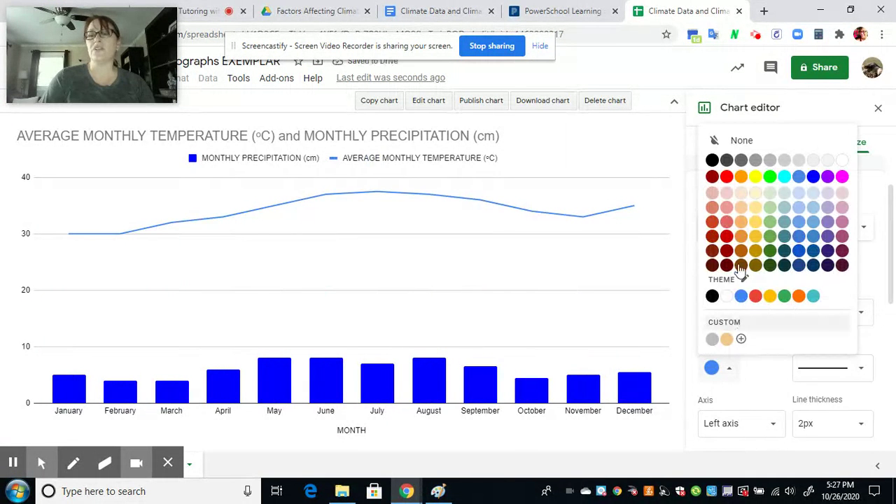
click(770, 425)
click(744, 442)
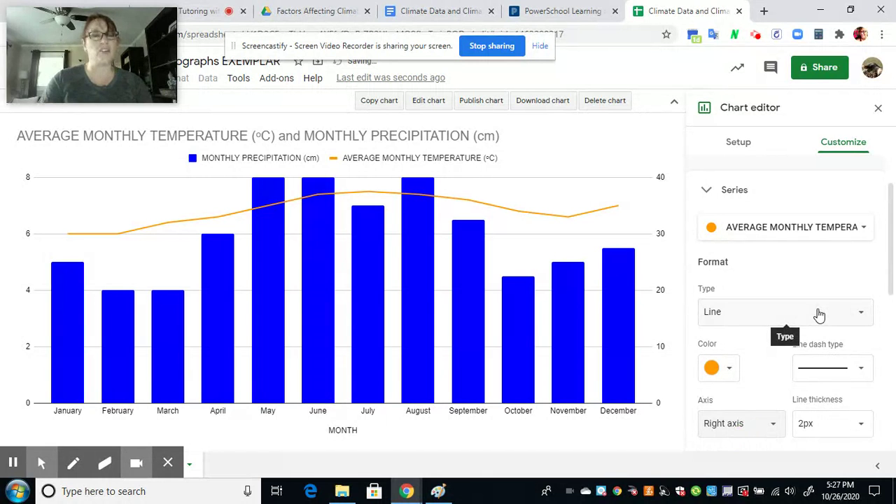
scroll(805, 280, up, 1)
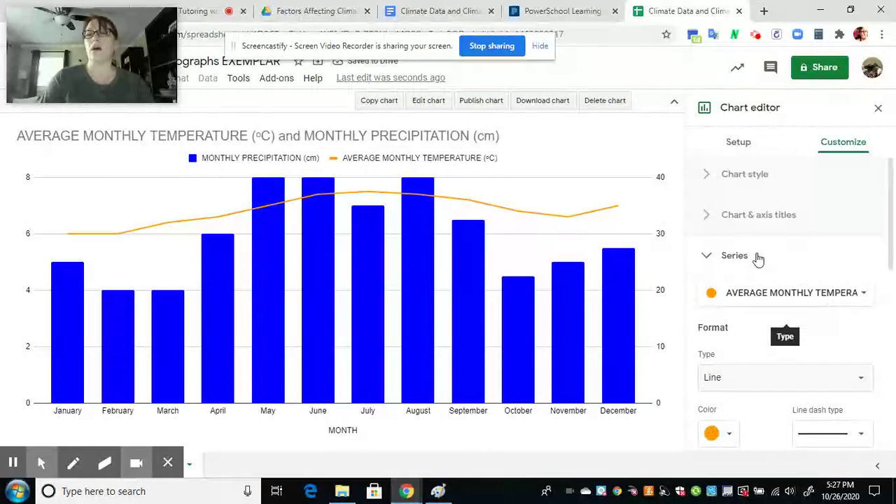
click(707, 256)
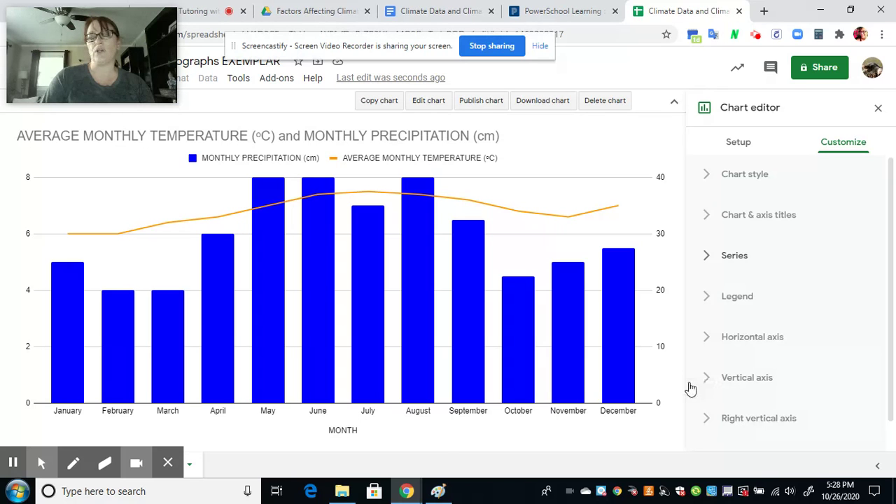
Examine the axis scales of the reference climatograph in Paint and return to the chart in Chrome.
click(438, 491)
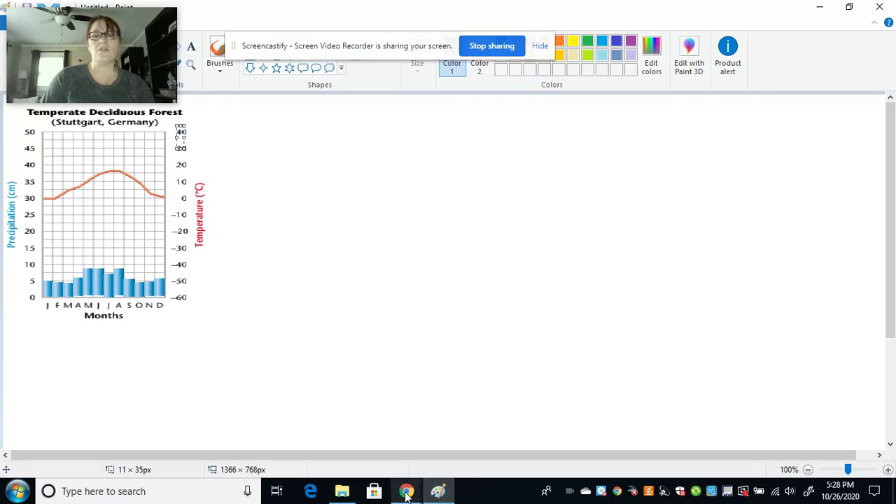
mouse_move(406, 490)
click(284, 444)
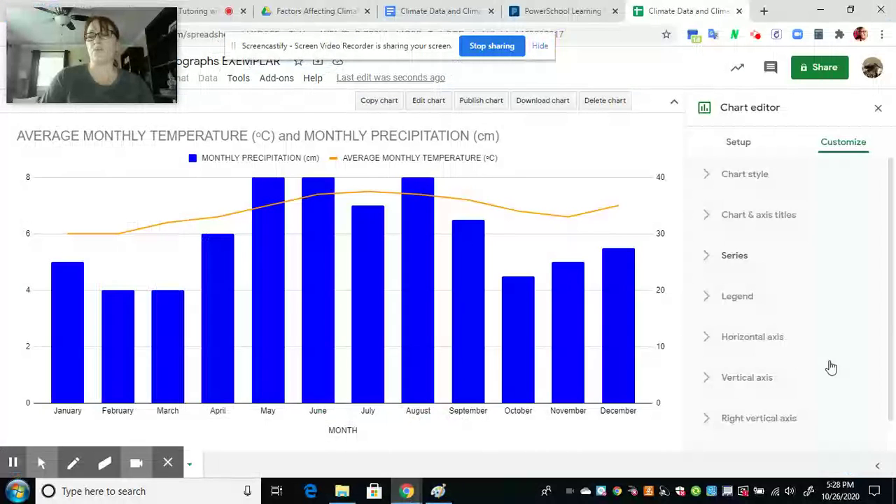
Set the left vertical axis to a minimum of 0 and a maximum of 50, and collapse its settings.
click(704, 380)
scroll(769, 367, down, 2)
click(719, 312)
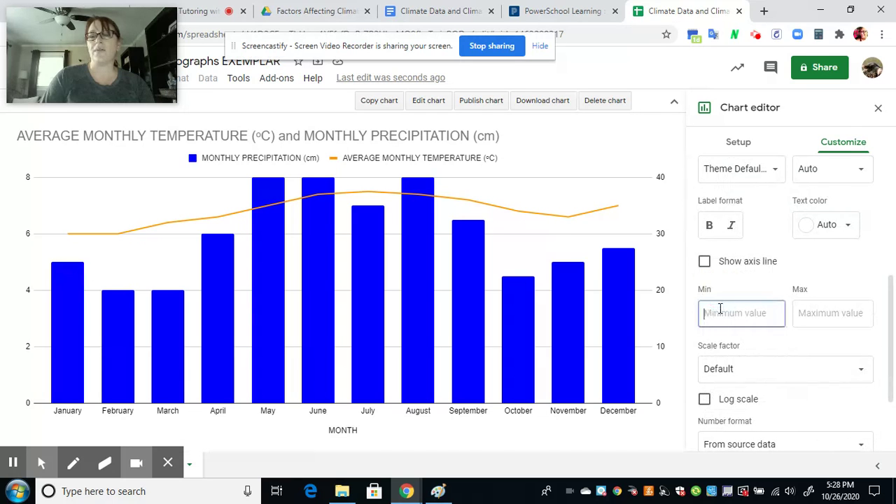
text(0)
click(808, 318)
text(50)
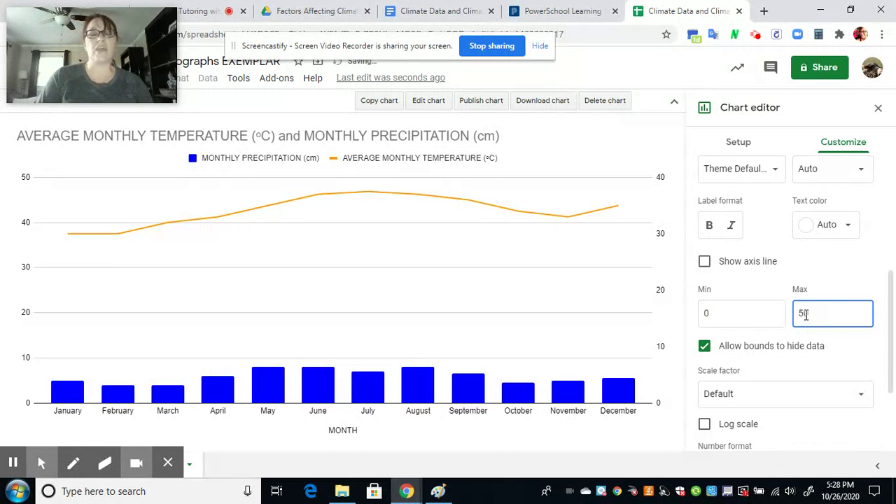
scroll(813, 299, up, 1)
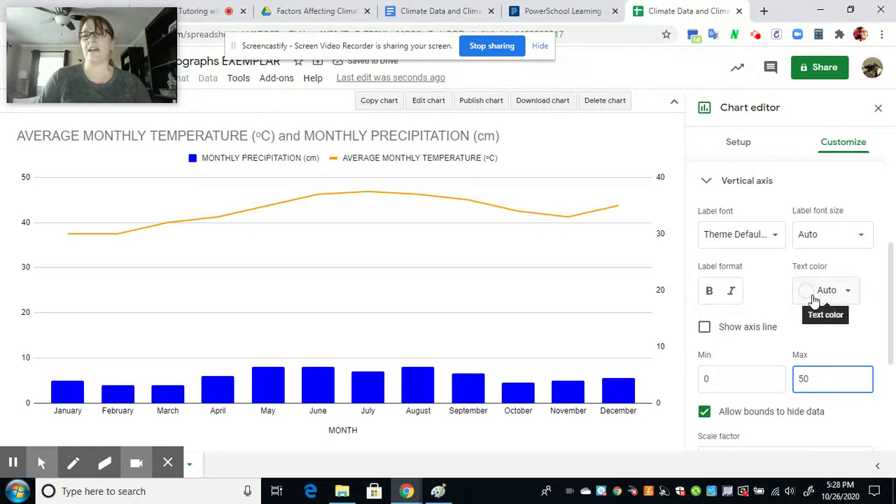
scroll(812, 298, up, 2)
click(707, 246)
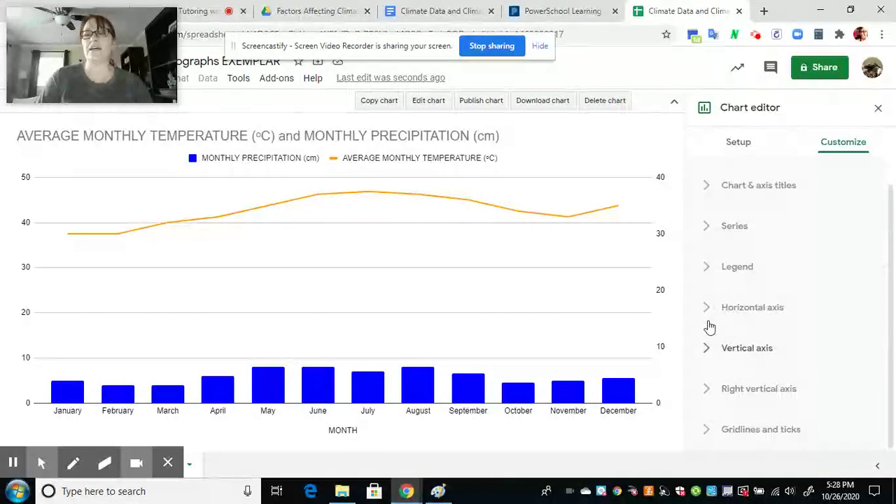
Expand the right vertical axis settings, check the temperature scale limits on the reference graph in Paint, and return to the chart in Chrome.
click(707, 390)
click(437, 490)
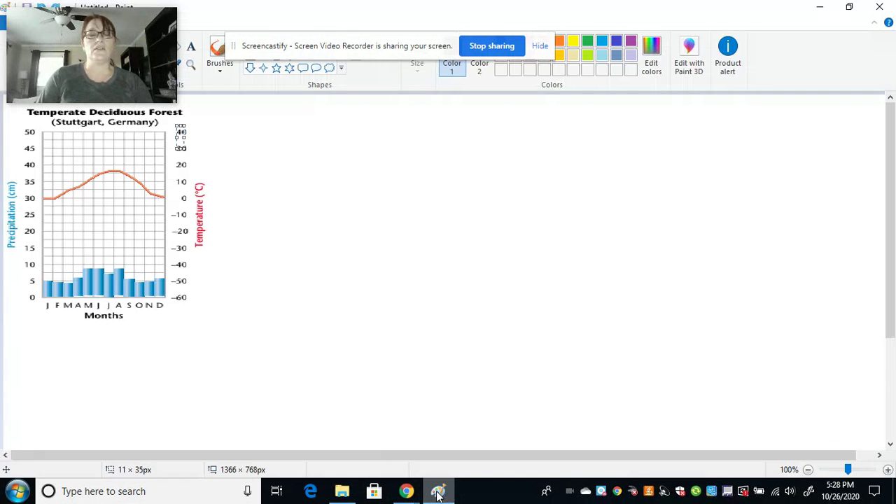
drag(185, 299, 174, 310)
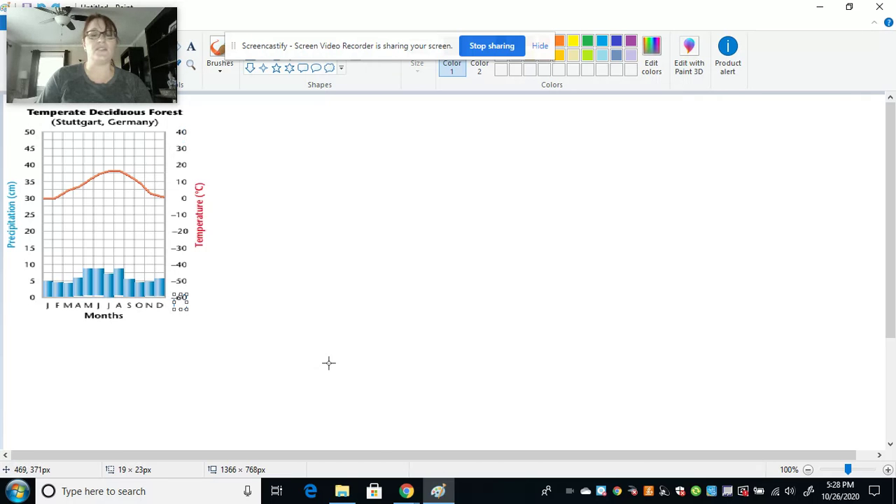
click(406, 490)
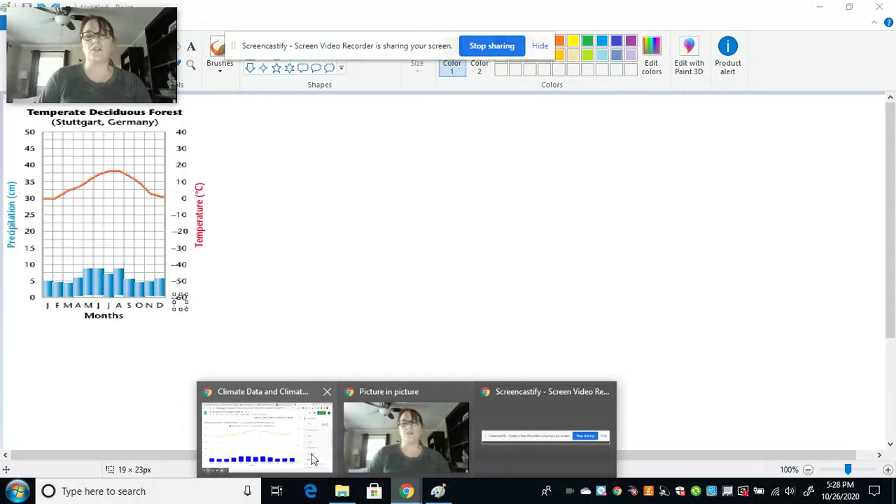
click(322, 448)
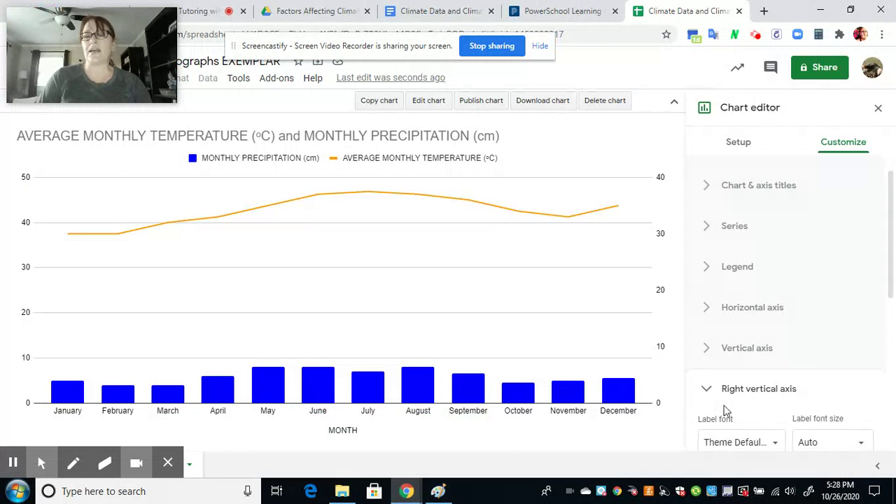
Set the right vertical axis to a minimum of -60 and a maximum of 40, and collapse its settings.
scroll(735, 412, down, 2)
scroll(746, 418, down, 5)
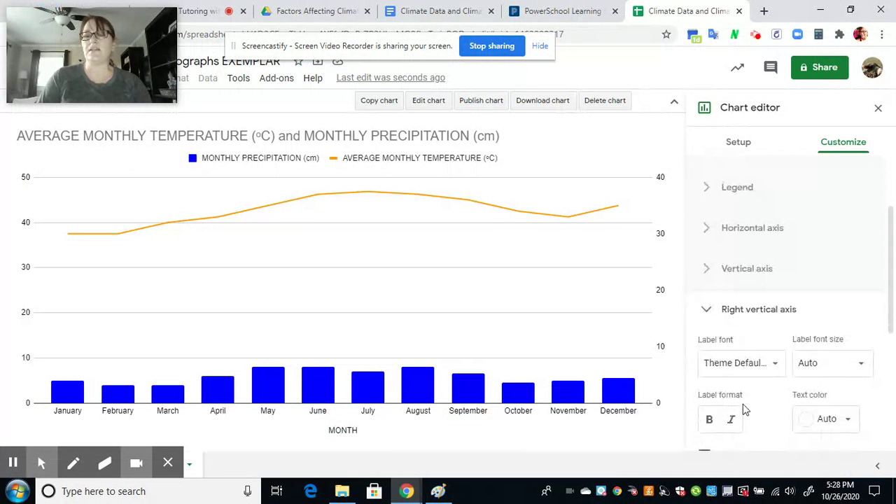
click(723, 324)
text(-60)
click(814, 330)
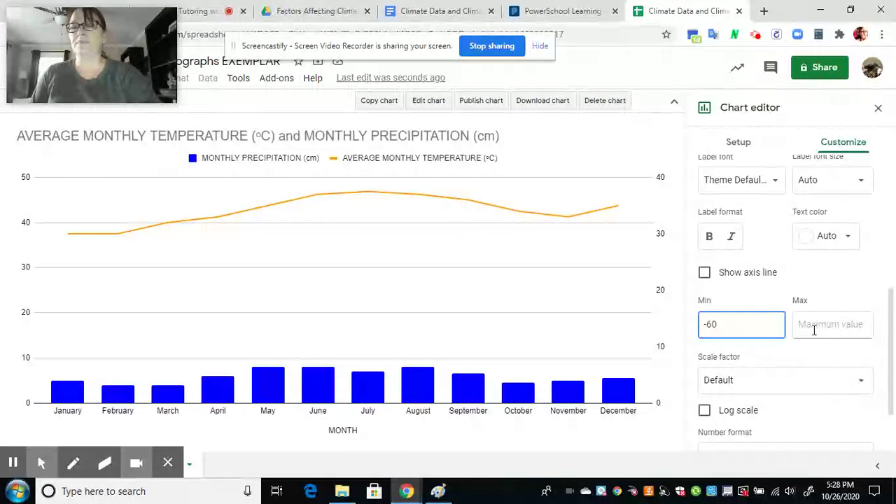
text(40)
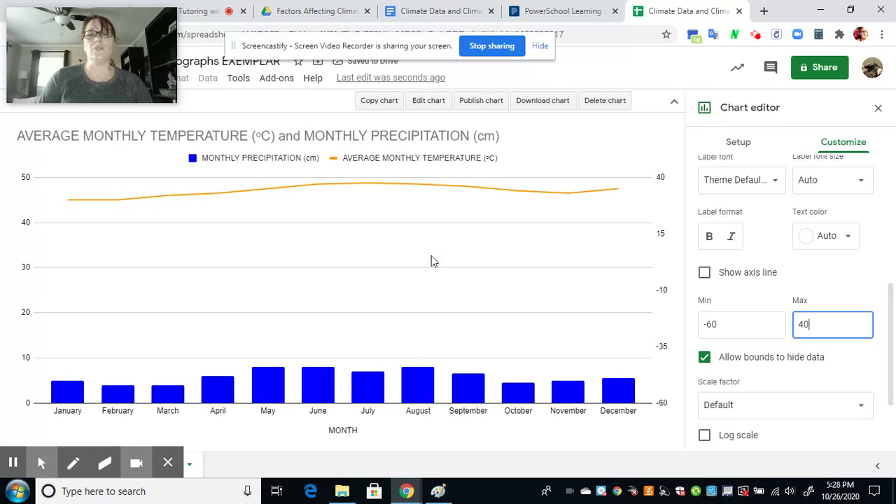
scroll(765, 384, up, 4)
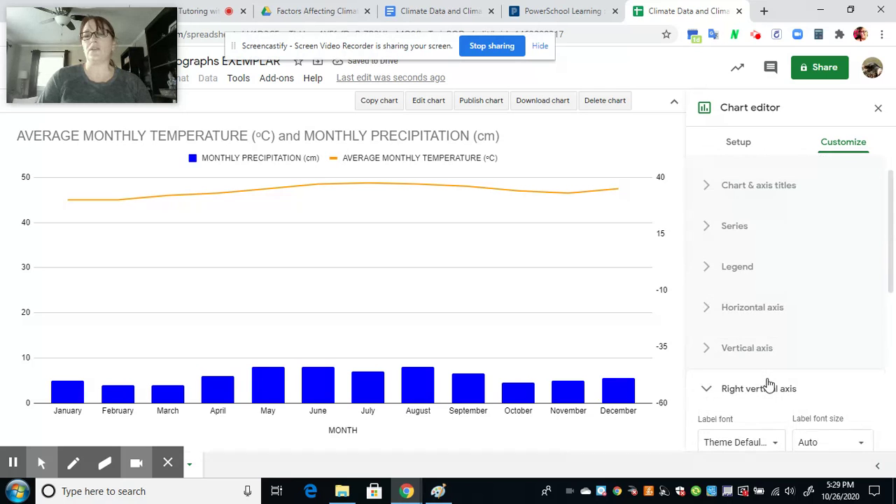
click(705, 389)
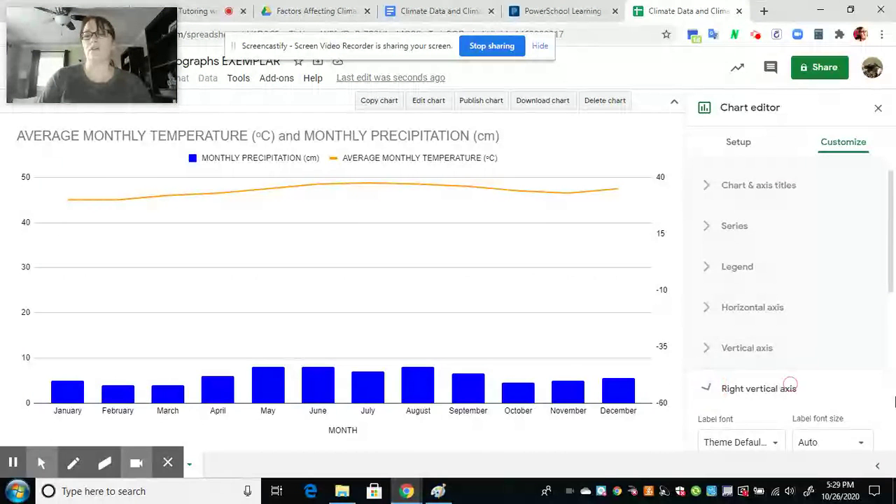
Open the chart and axis title settings and clear the existing chart title text.
click(706, 185)
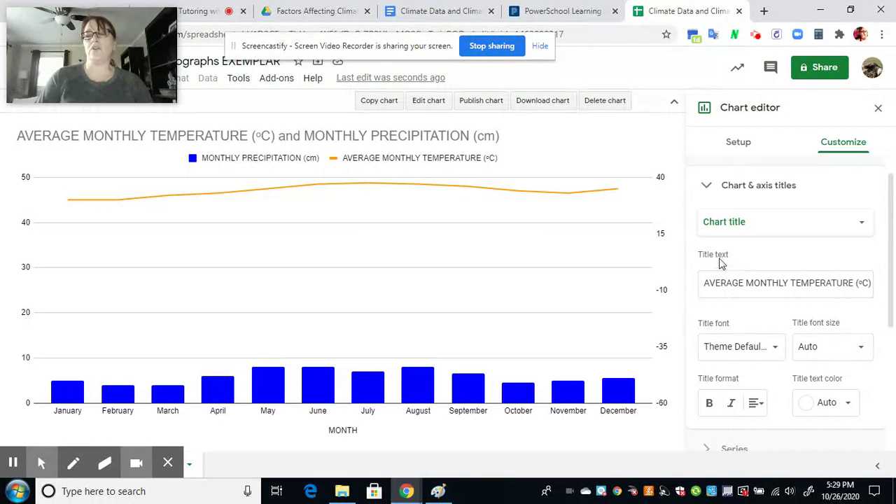
drag(703, 283, 893, 294)
text(ONTHLY PRECIPITATION (cm))
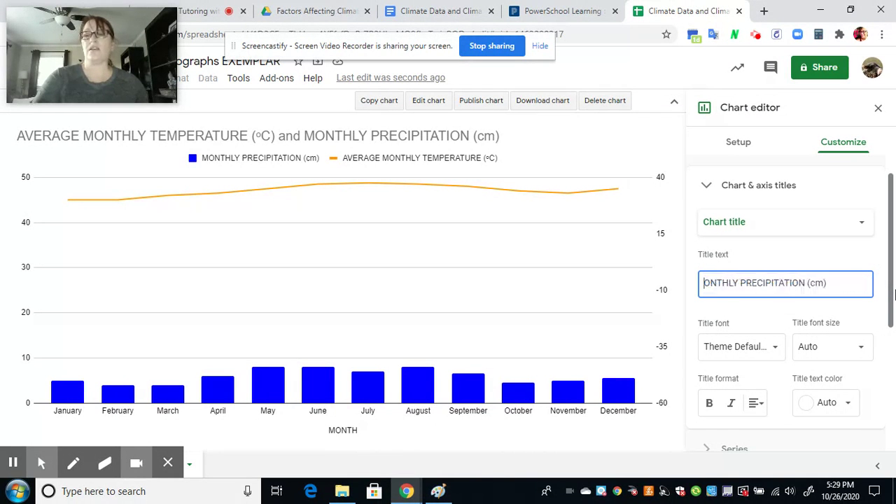
drag(710, 283, 685, 288)
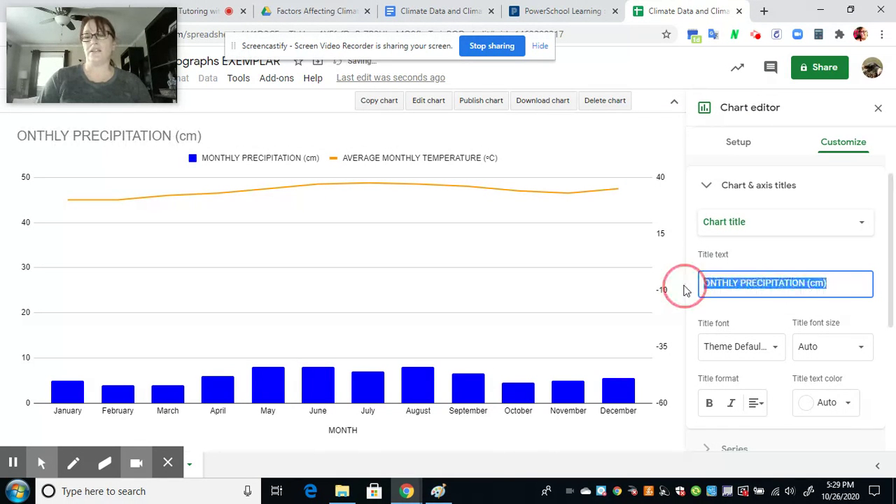
key(BackSpace)
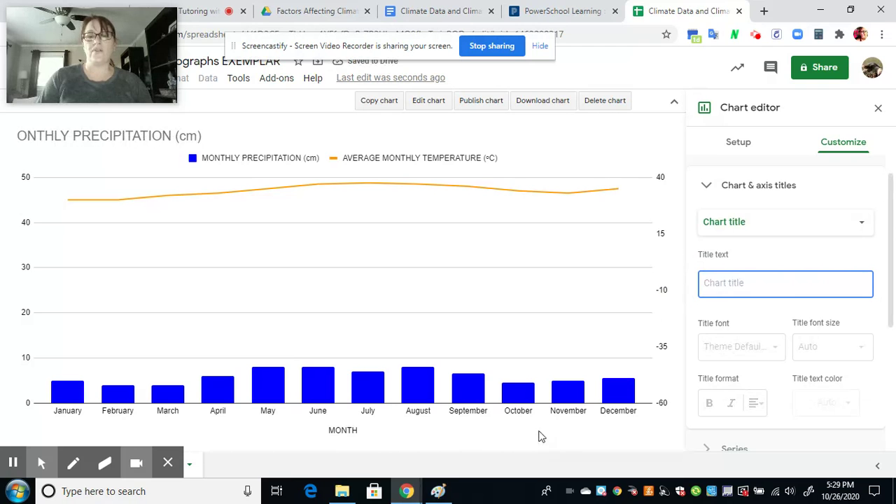
Check the location on the reference graph in Paint and title the chart in Chrome "Stugartt, German".
click(438, 492)
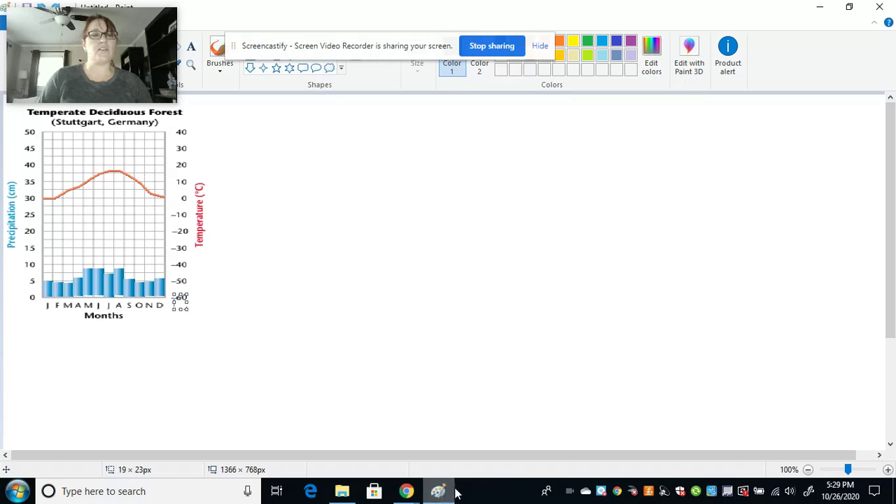
mouse_move(406, 491)
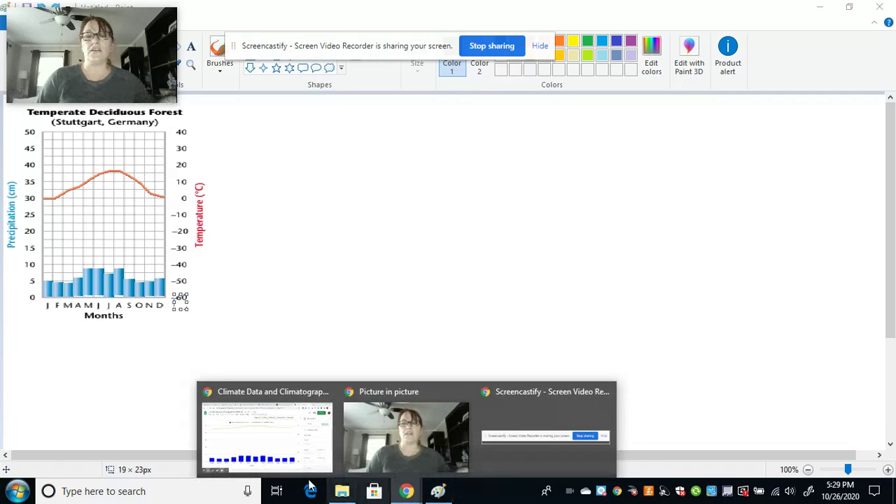
click(250, 441)
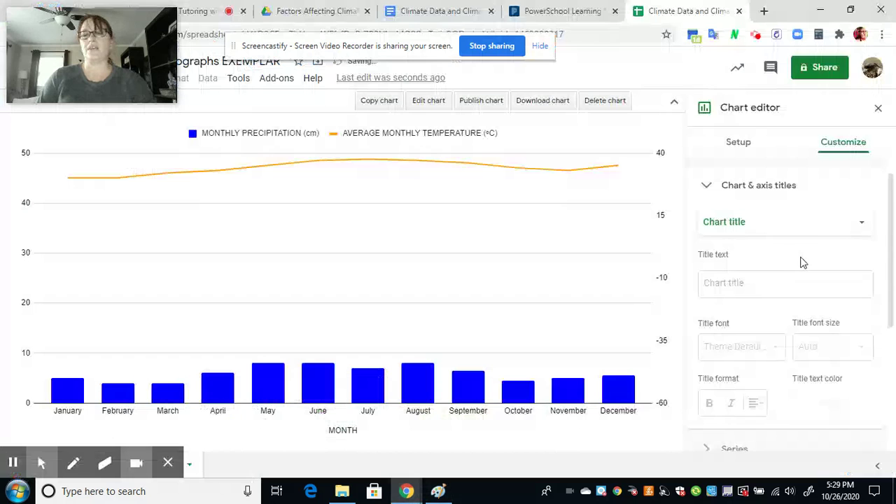
click(753, 222)
click(752, 223)
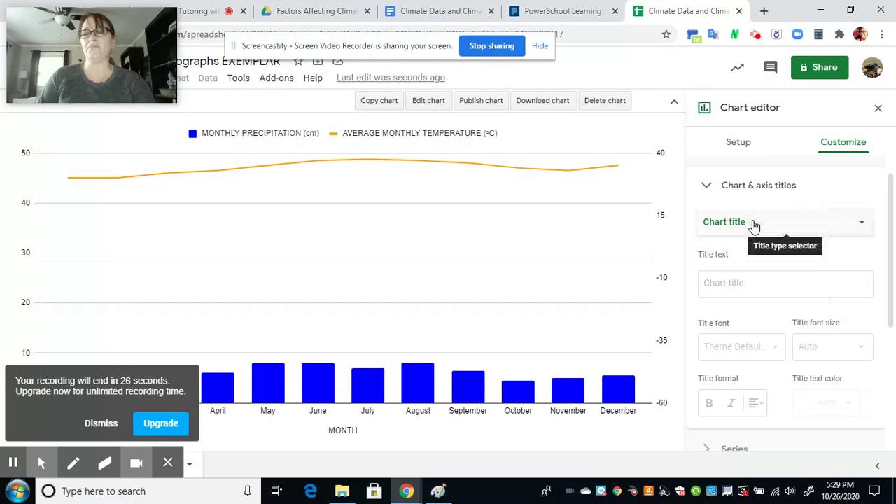
click(728, 281)
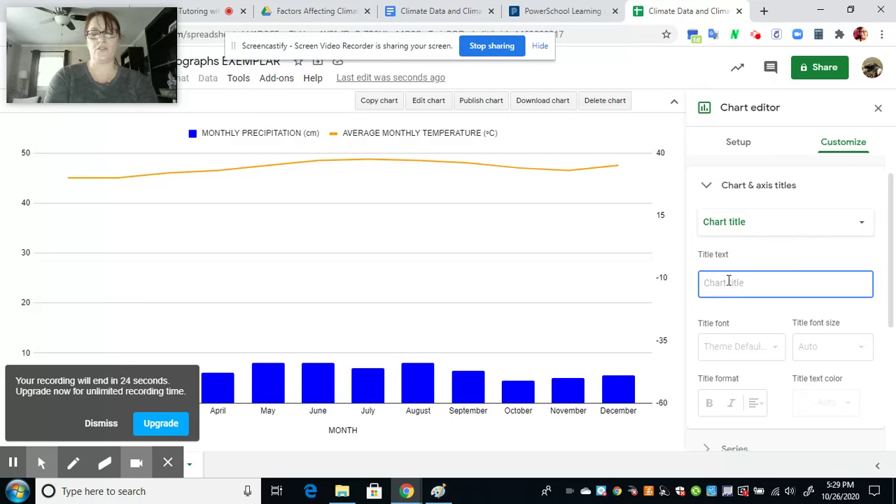
text(Stuga)
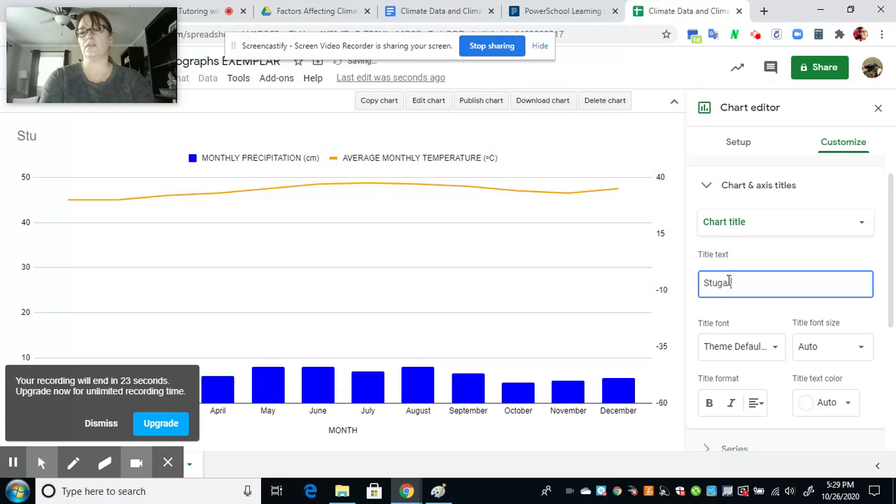
text(rtt, Germ)
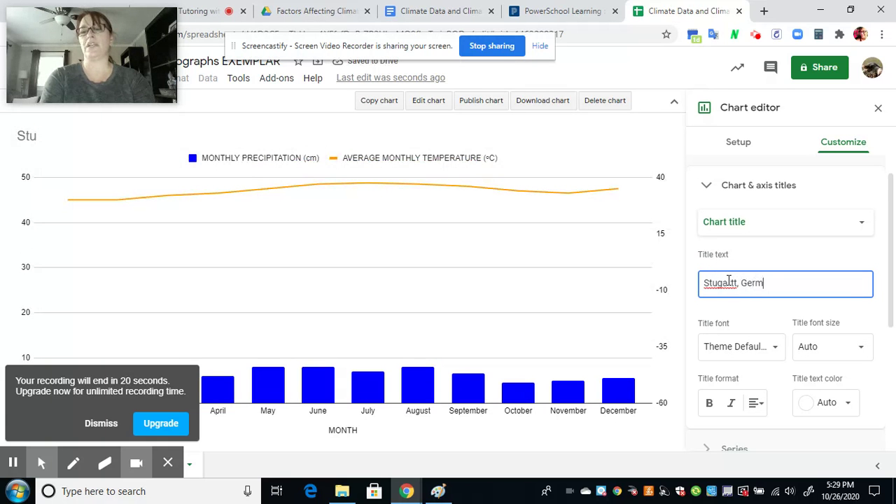
text(an yy)
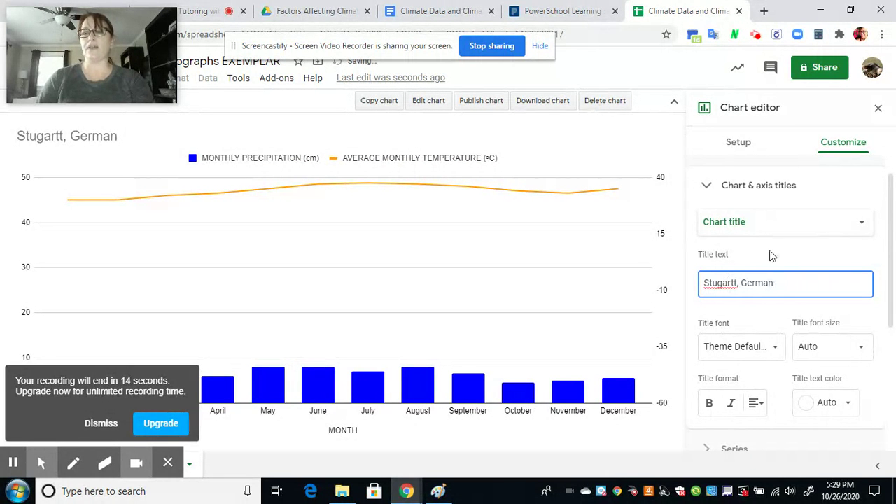
Select the chart subtitle and enter text beginning with "Tempera".
click(768, 230)
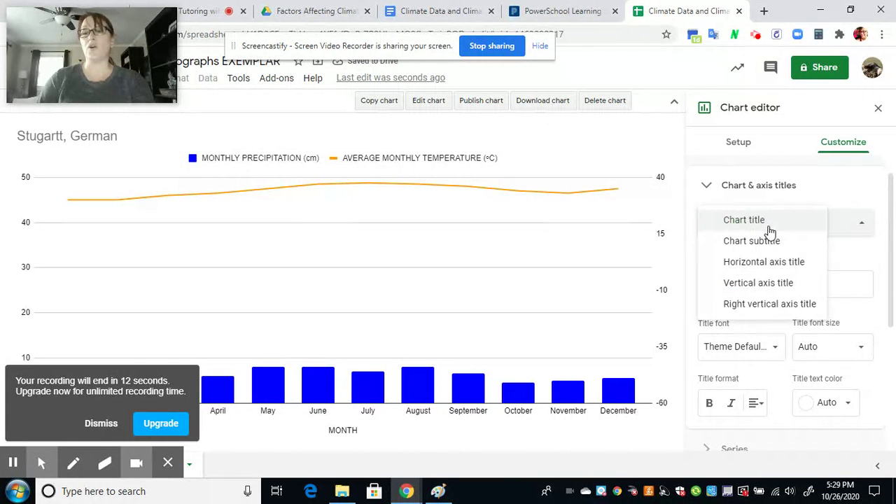
click(772, 243)
click(761, 281)
text(Tempera)
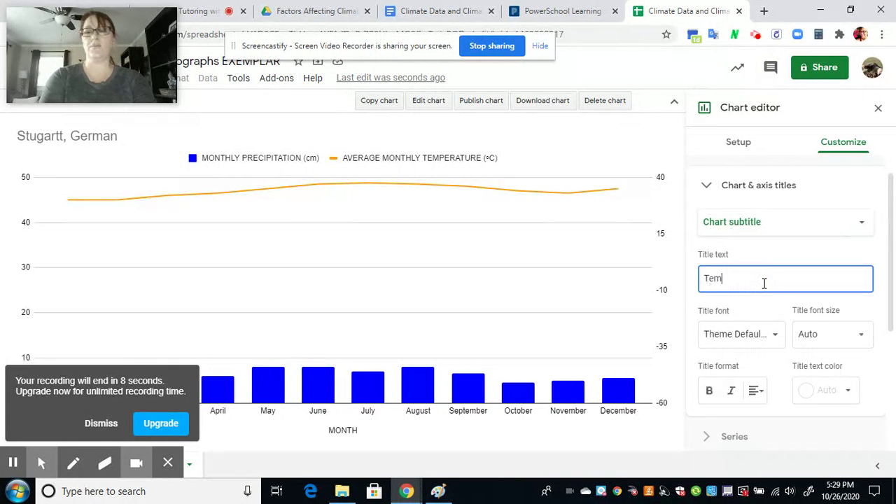